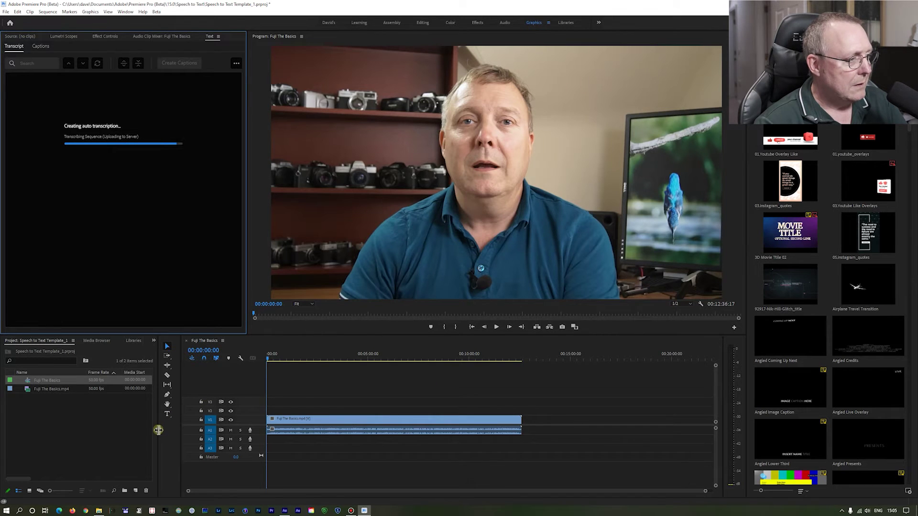
Widen the Project panel and play part of the sequence from the word "camera" in the transcript
left_click_drag(159, 431, 190, 431)
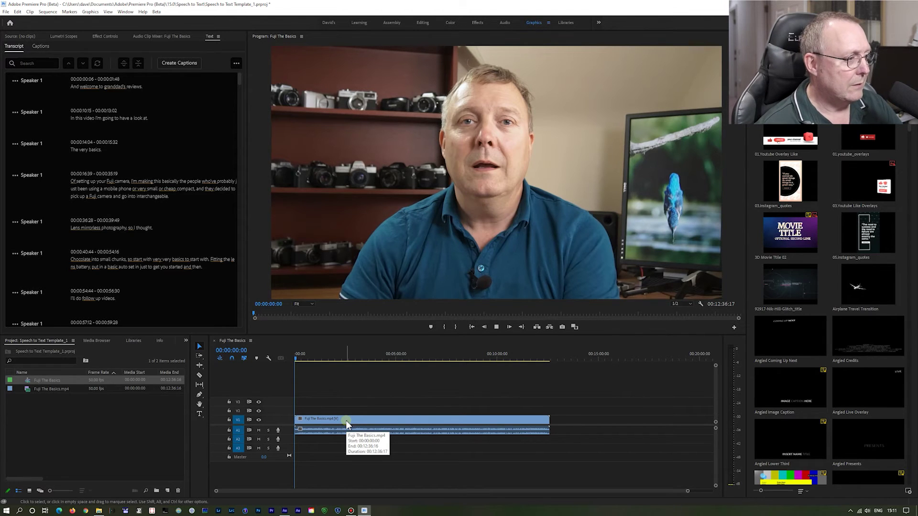
key("space")
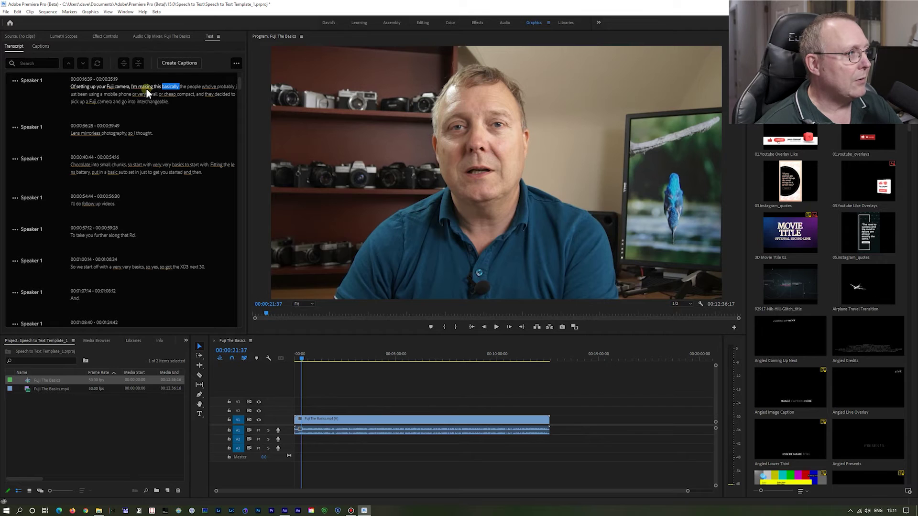
left_click(125, 87)
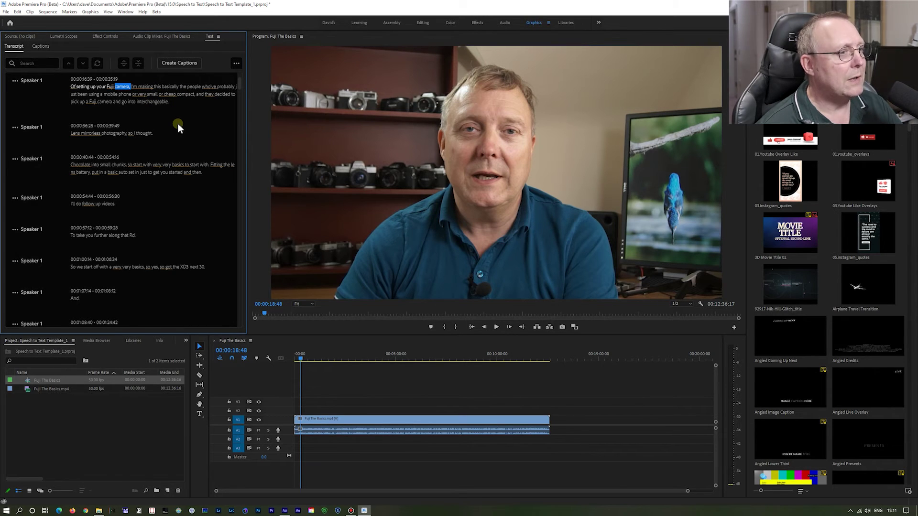
key("space")
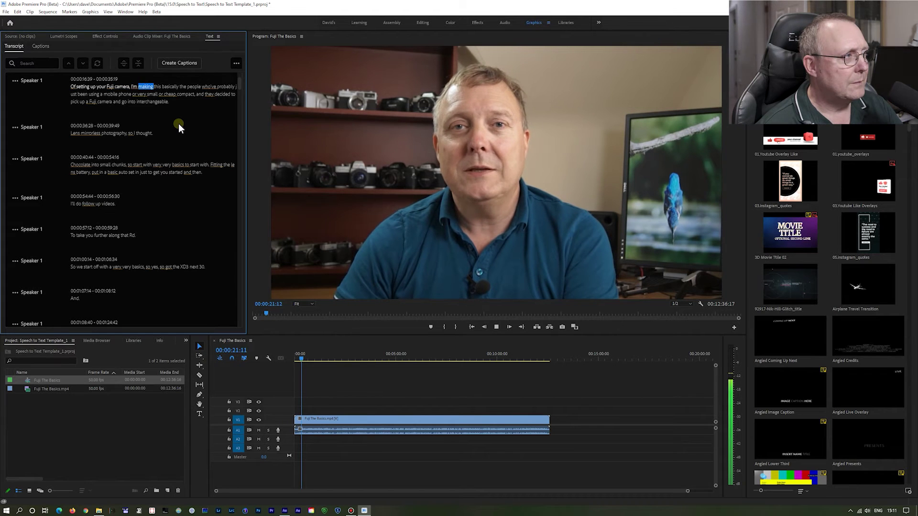
key("space")
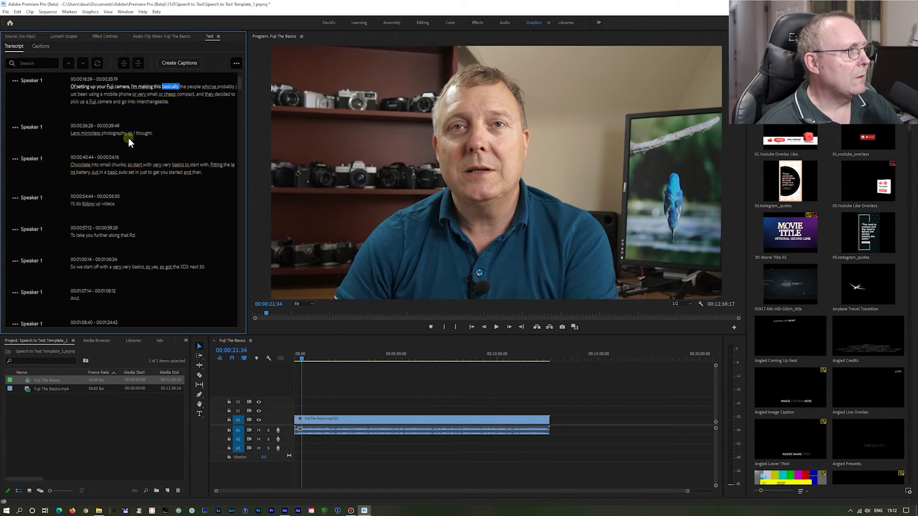
Search the transcript for the word "making"
scroll(128, 140, "up", 3)
left_click(123, 182)
left_click(52, 51)
type("mak")
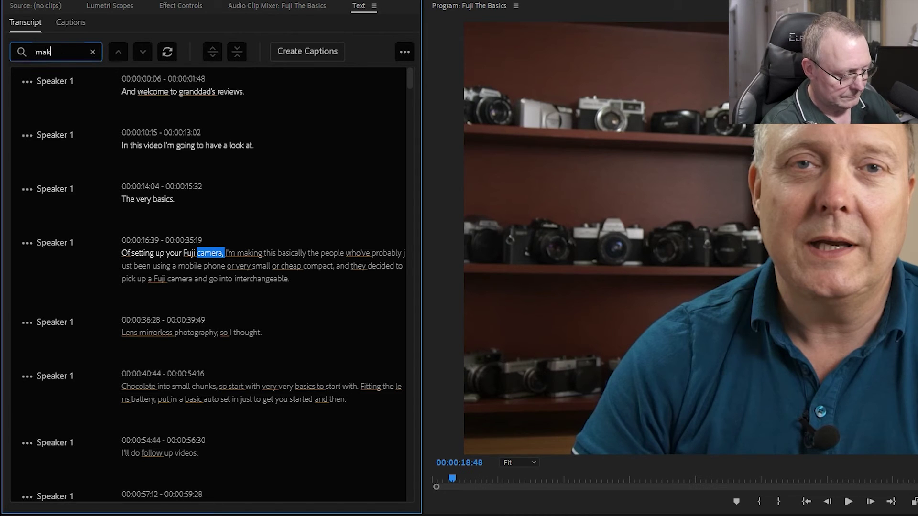
type("ing")
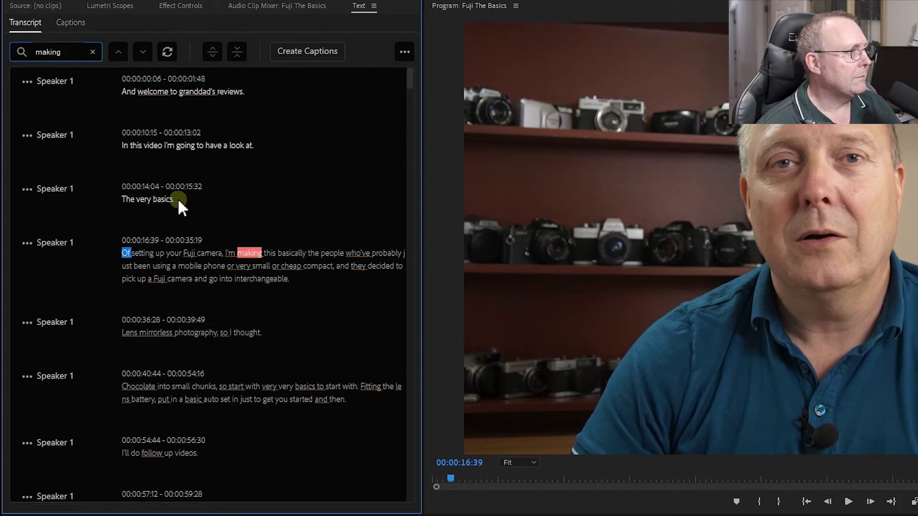
left_click(214, 307)
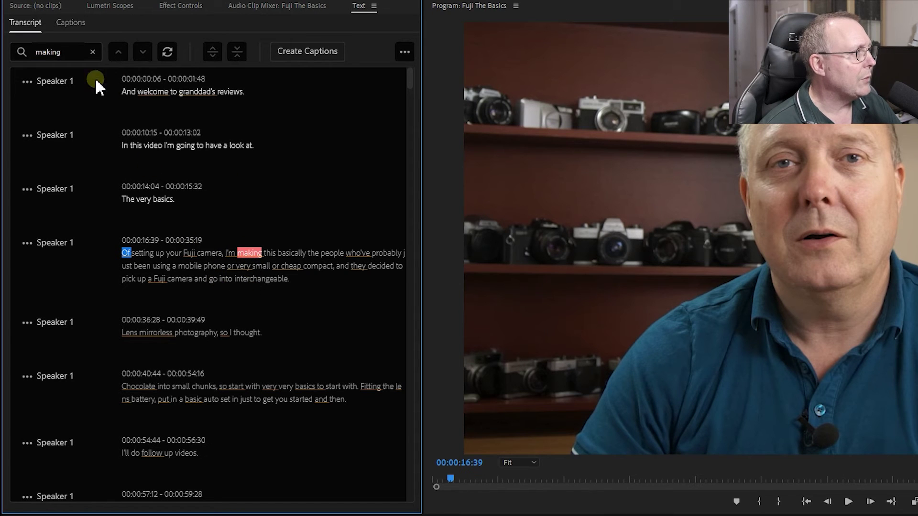
Search the transcript for "fuji" instead and go to the next match
left_click(92, 52)
left_click(57, 50)
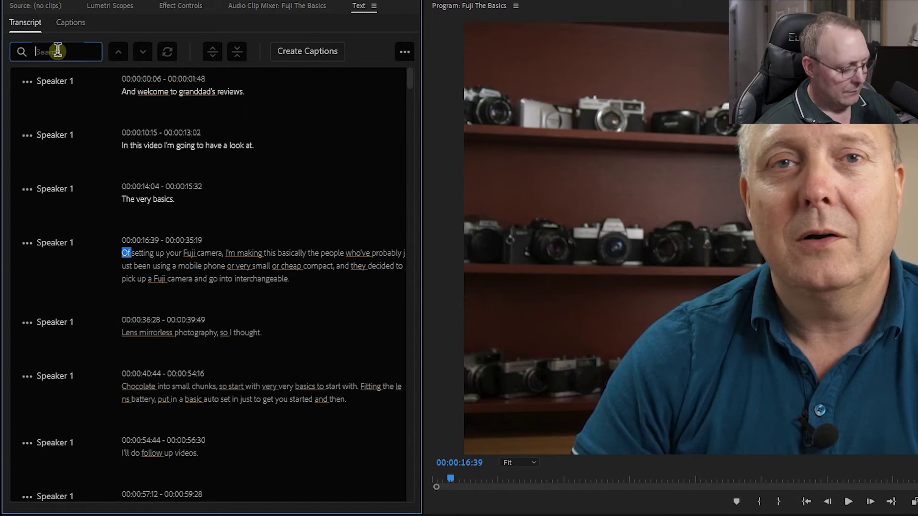
type("fuji")
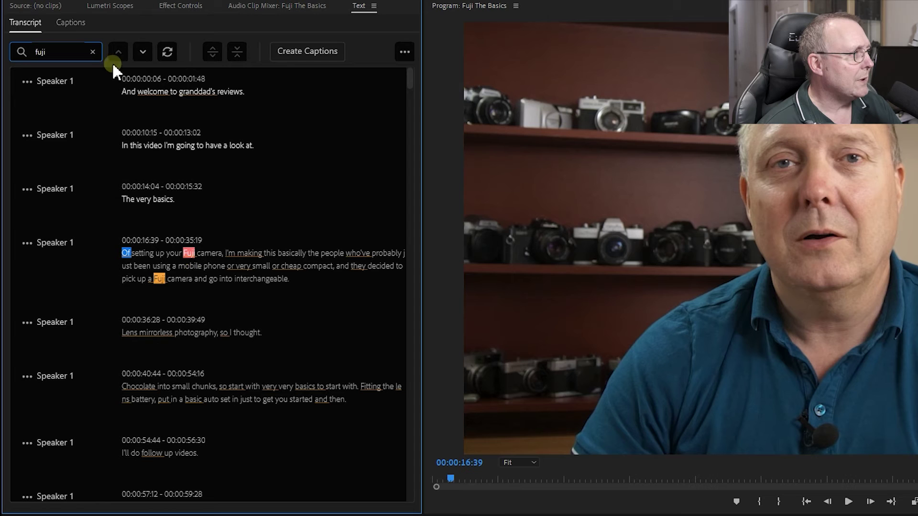
left_click(143, 52)
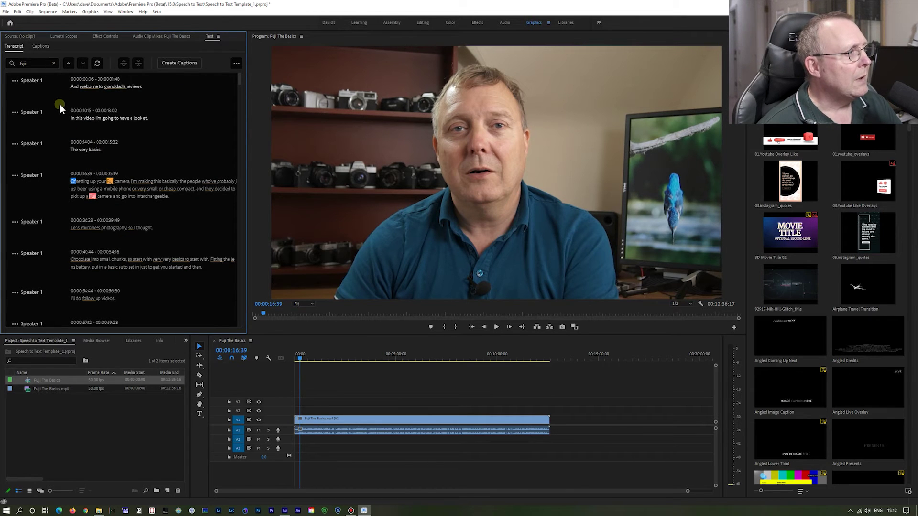
Find the word "making" in the transcript and replace it with "aiming"
left_click(53, 63)
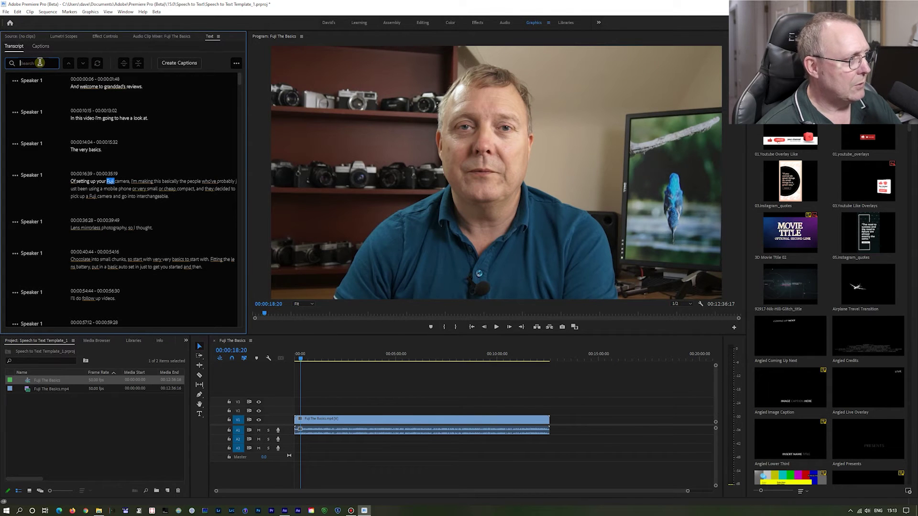
type("making")
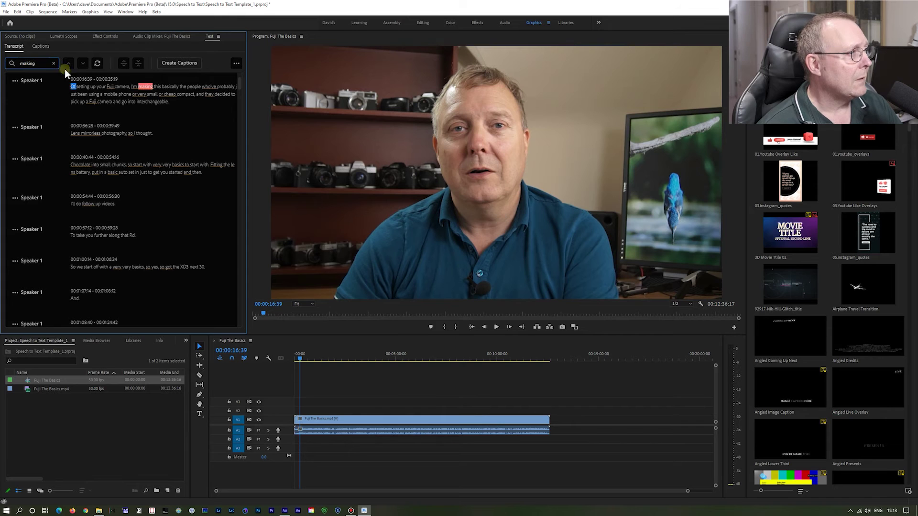
left_click(97, 63)
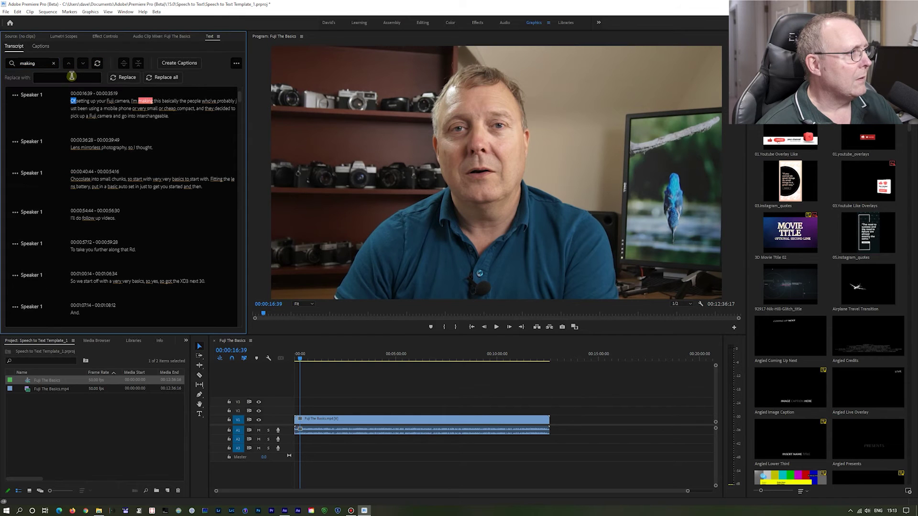
left_click(71, 78)
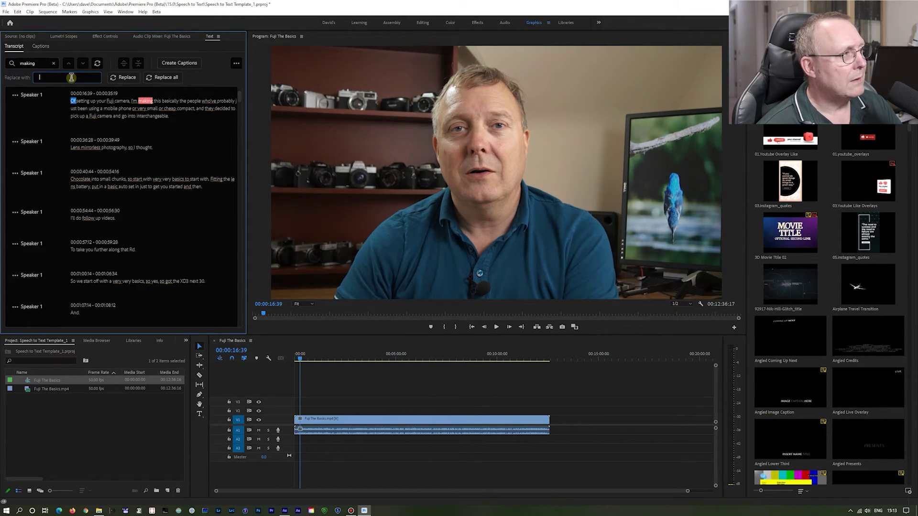
type("aiming")
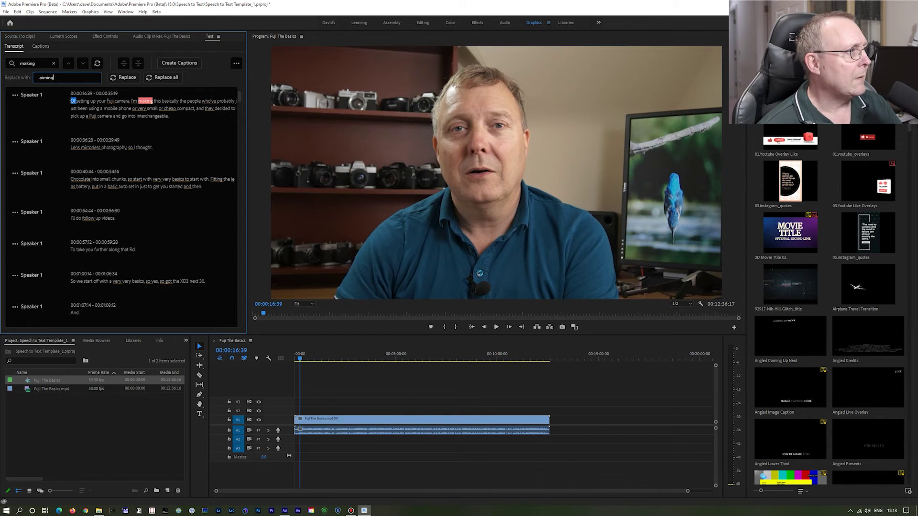
left_click(124, 79)
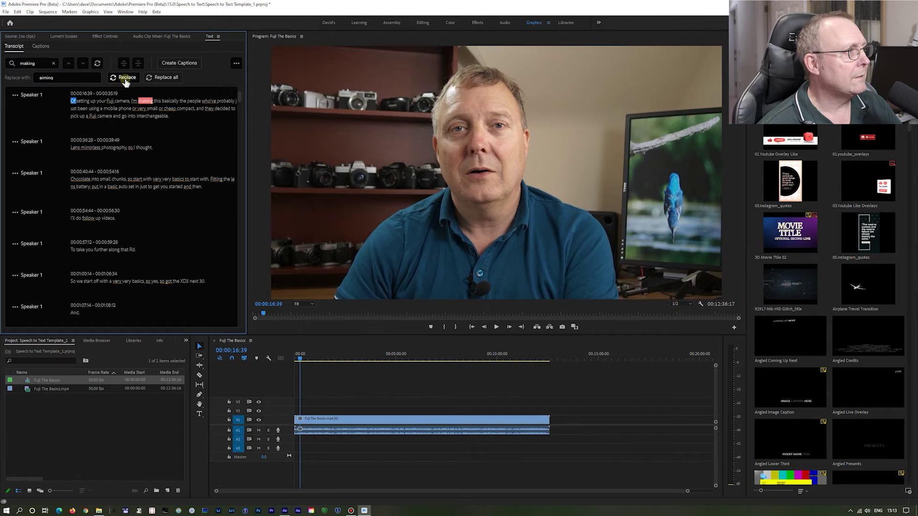
left_click(150, 104)
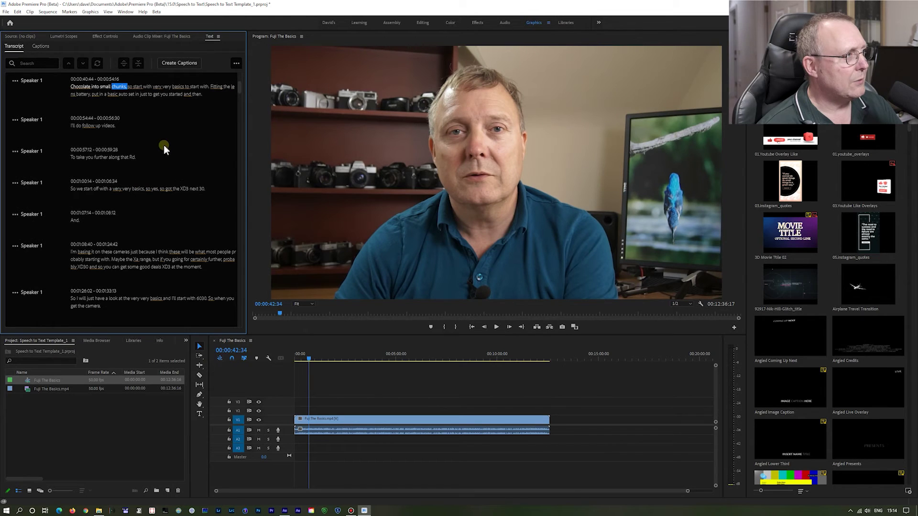
Create captions from the sequence transcript with the Default Subtitle style and the Subtitle format
left_click(184, 63)
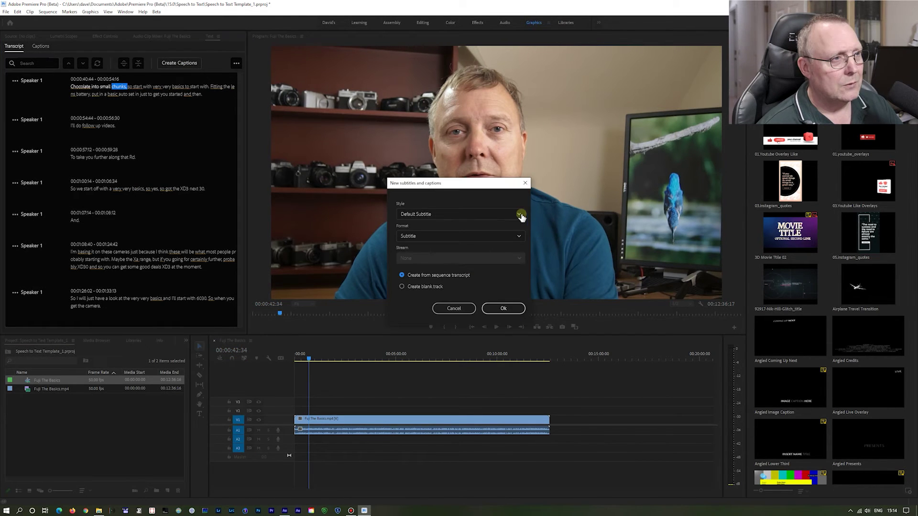
left_click(479, 238)
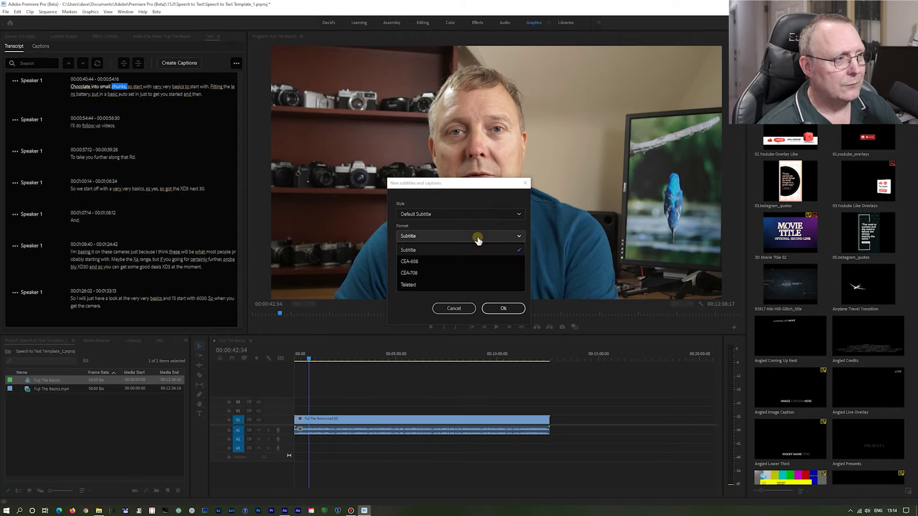
left_click(434, 258)
key("Return")
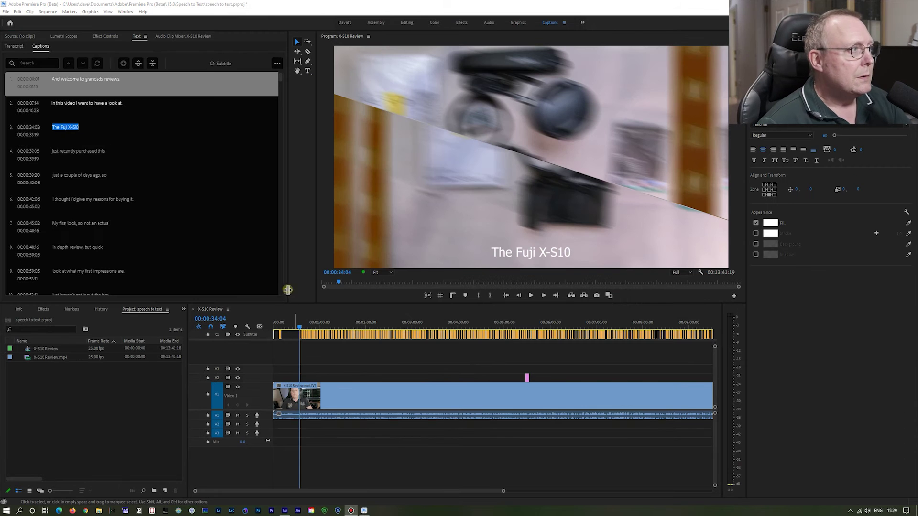
Play the X-S10 Review sequence from the "The Fuji X-S10" caption and look through the caption list
left_click(339, 374)
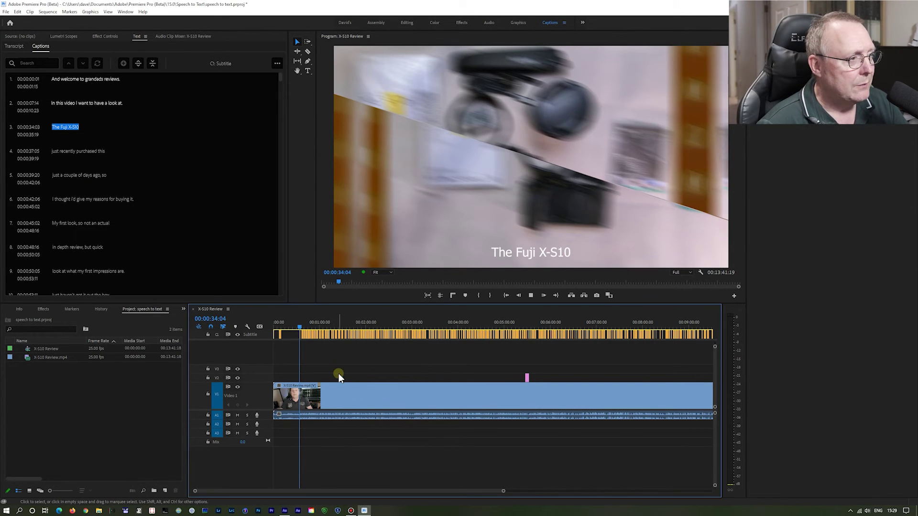
key("space")
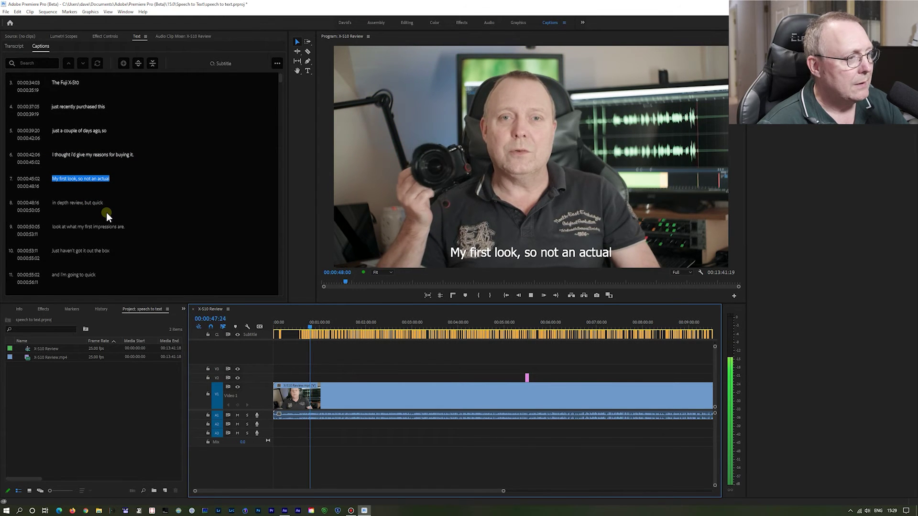
key("space")
scroll(106, 212, "up", 3)
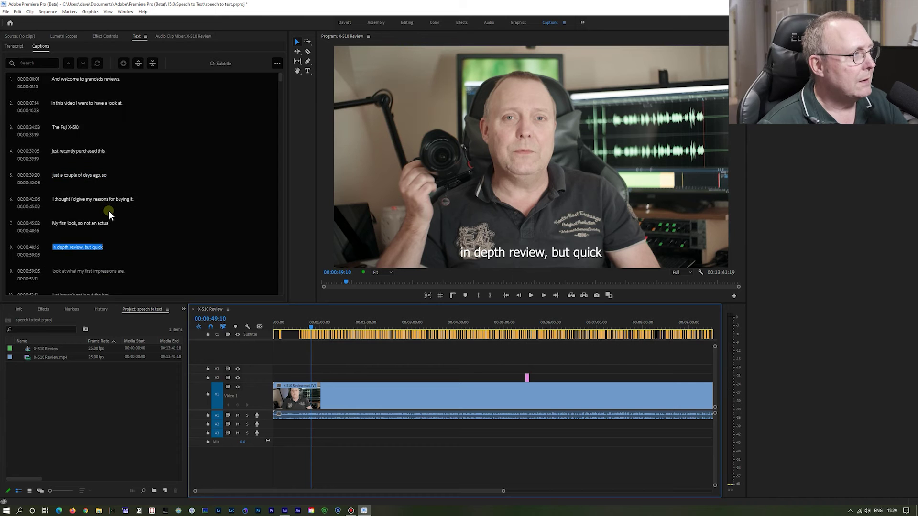
scroll(76, 153, "down", 6)
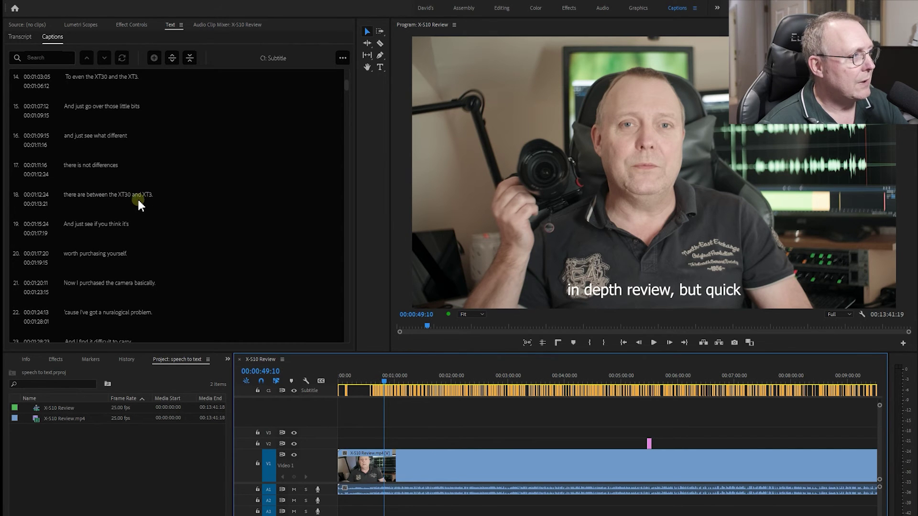
scroll(120, 197, "up", 6)
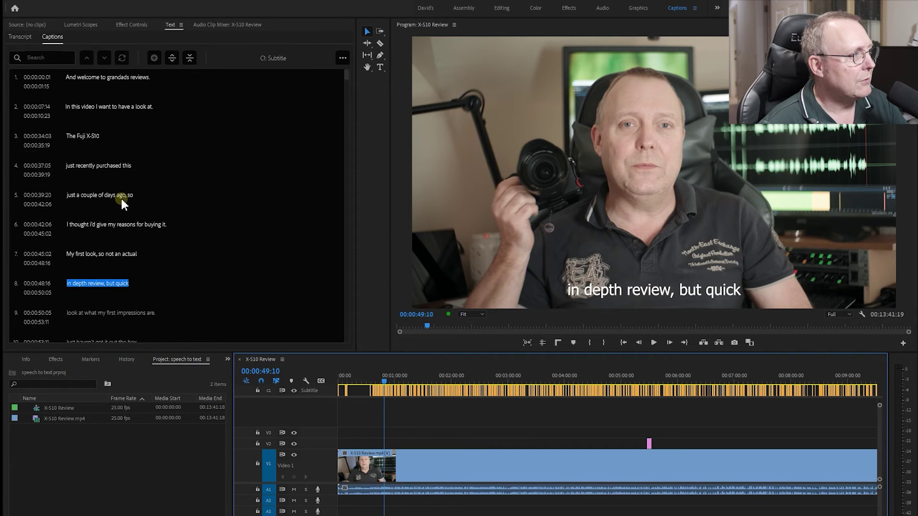
Find "XT30" in the captions and replace each occurrence one at a time with "X-T30"
left_click(40, 58)
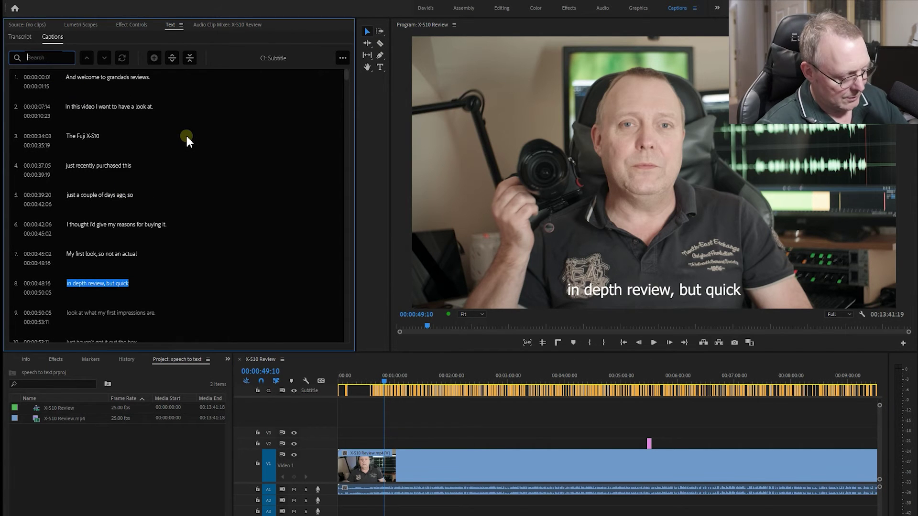
type("XT30")
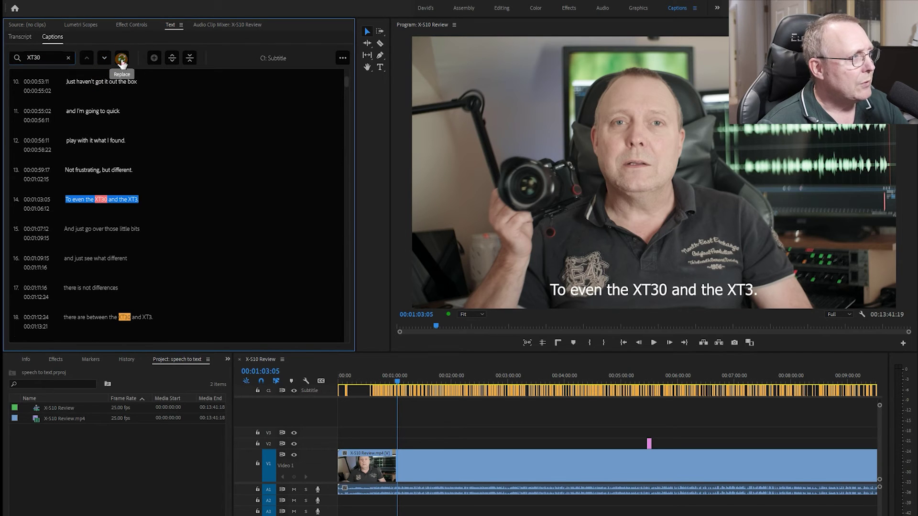
left_click(120, 64)
left_click(89, 75)
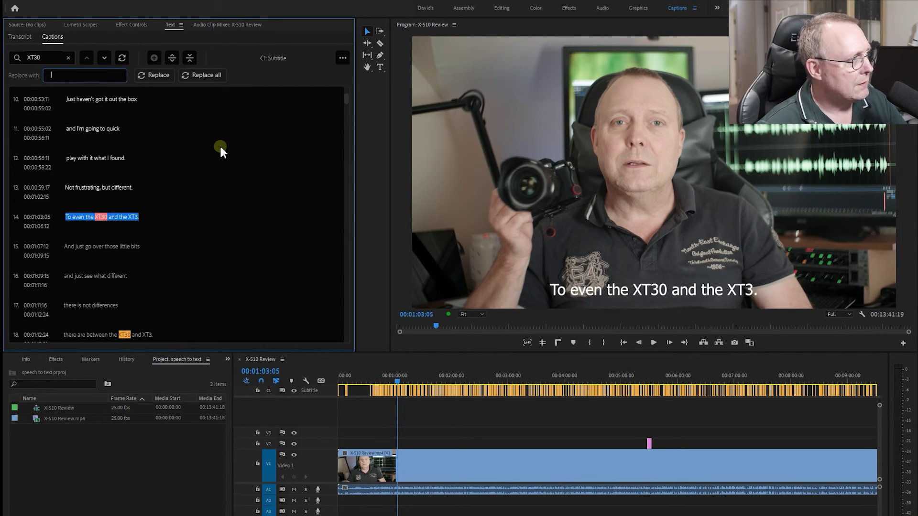
type("X-T3")
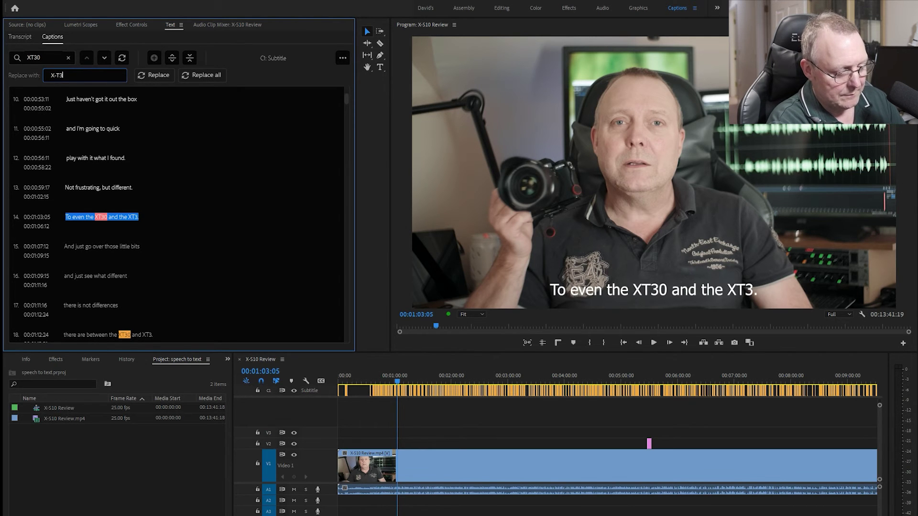
type("0")
left_click(157, 76)
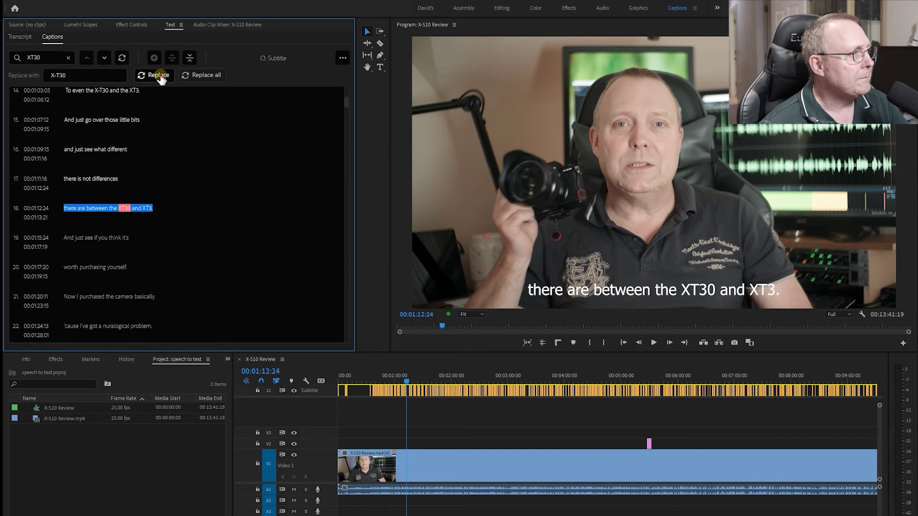
left_click(159, 76)
left_click(160, 76)
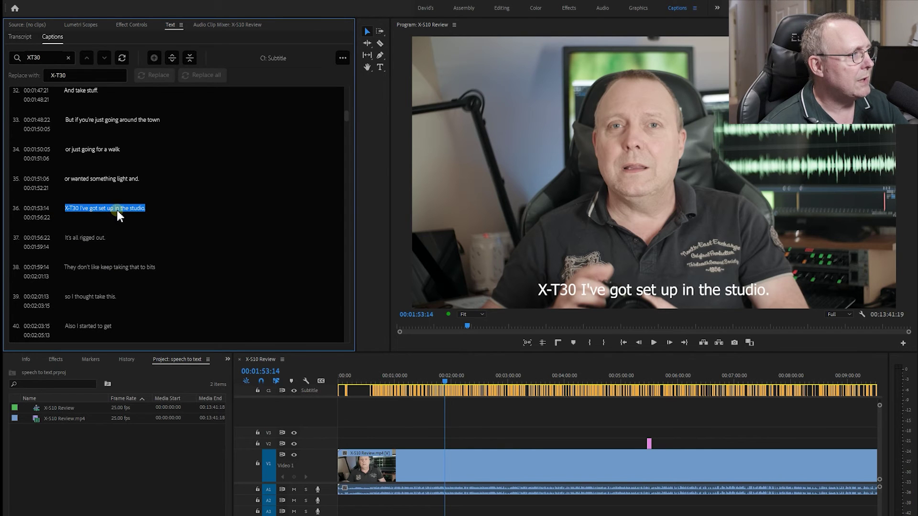
Search the captions for "XT3"
scroll(119, 214, "up", 5)
scroll(143, 236, "up", 5)
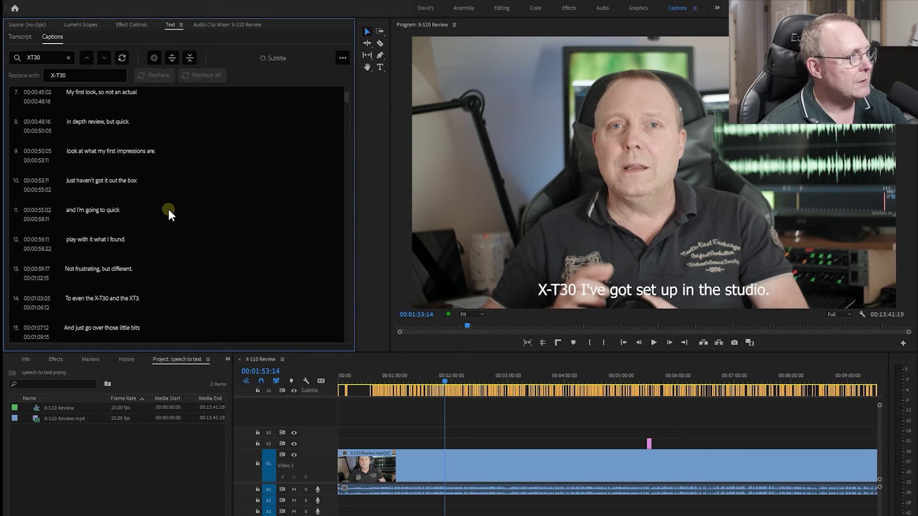
scroll(168, 210, "up", 3)
double_click(61, 57)
key("BackSpace")
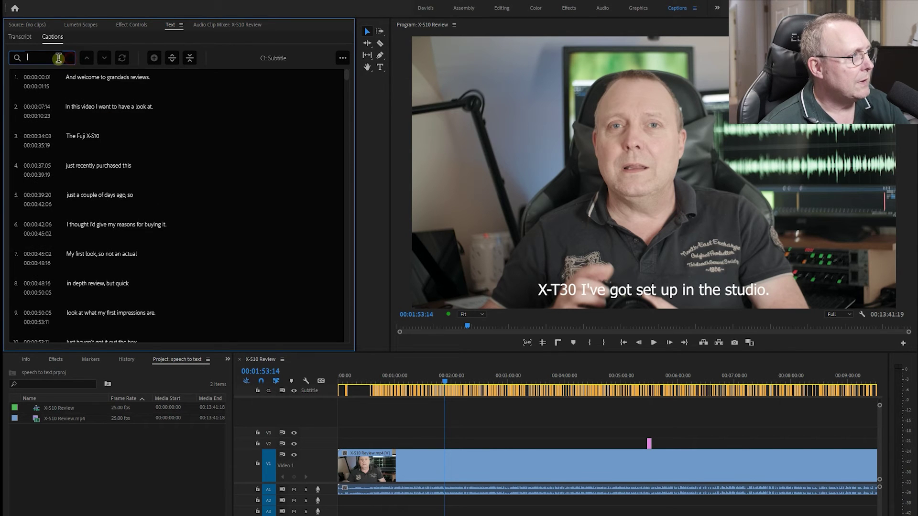
type("XT")
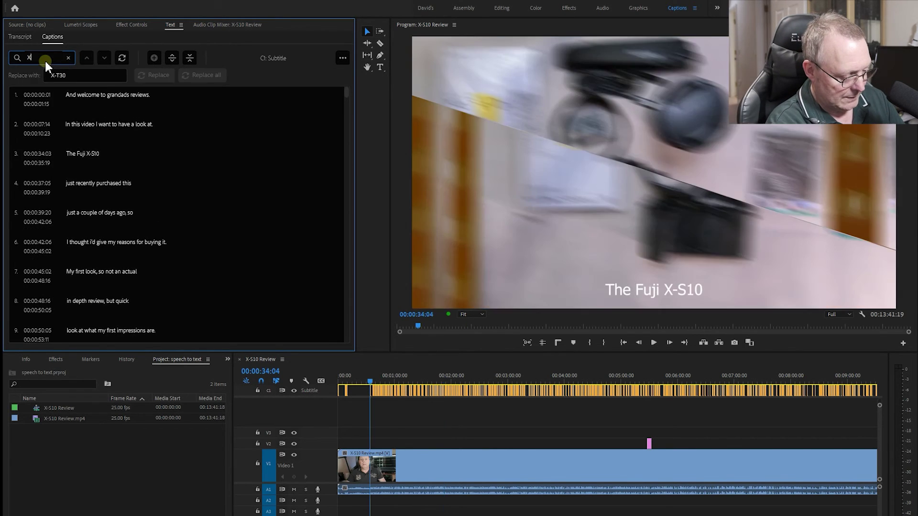
type("3")
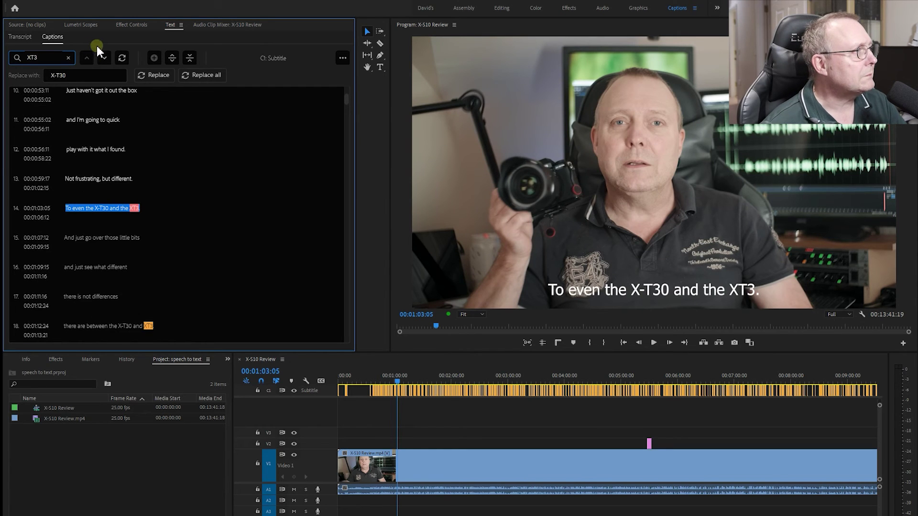
Replace the first "XT3" occurrences one at a time with "X-T3", and replace all the remaining ones at once
left_click(67, 75)
key("BackSpace")
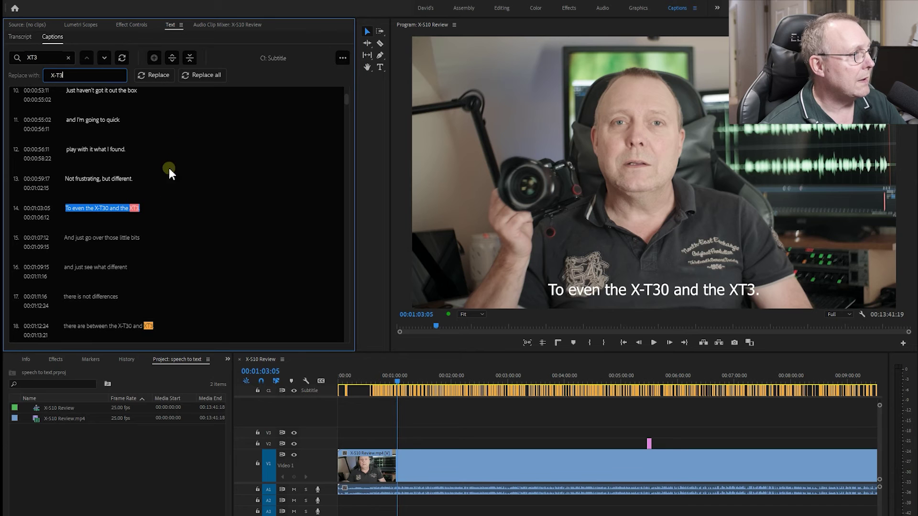
left_click(155, 77)
left_click(155, 76)
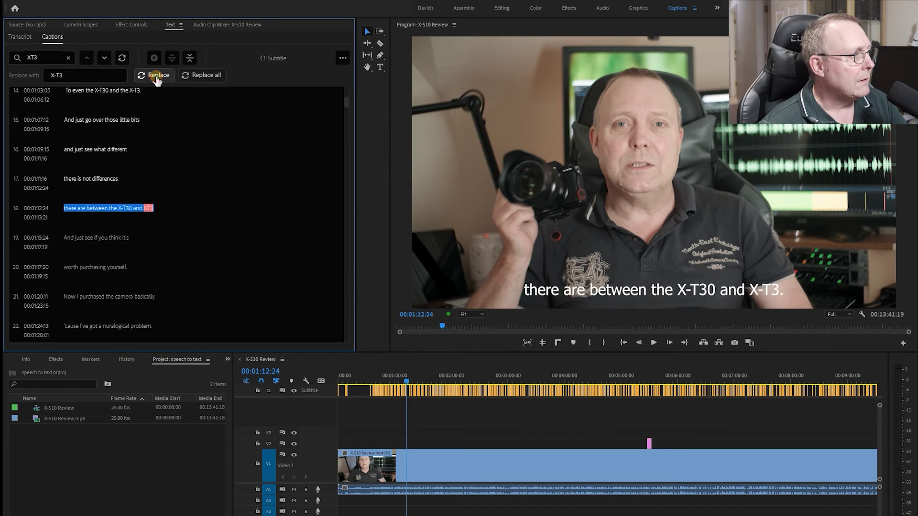
left_click(154, 76)
left_click(187, 76)
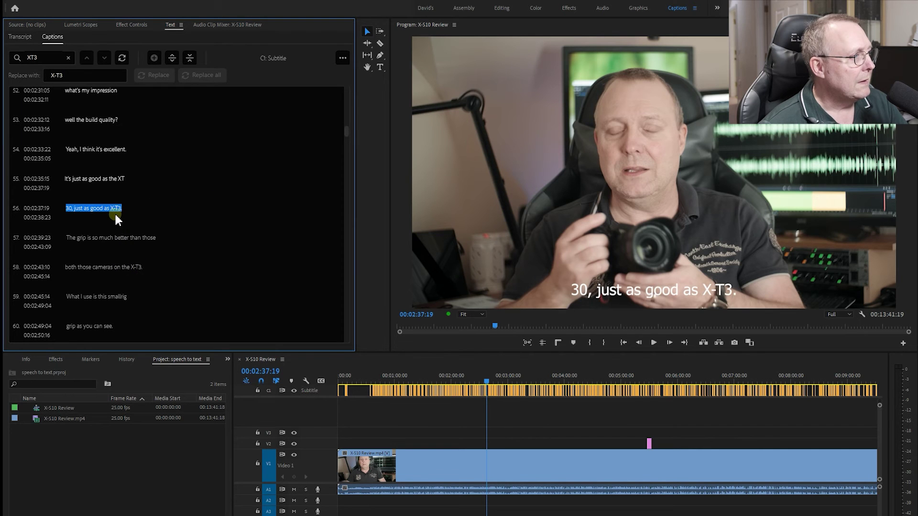
Look through the corrected caption list, jumping to the caption "which makes hand holding quite difficult" on the way
scroll(152, 273, "up", 5)
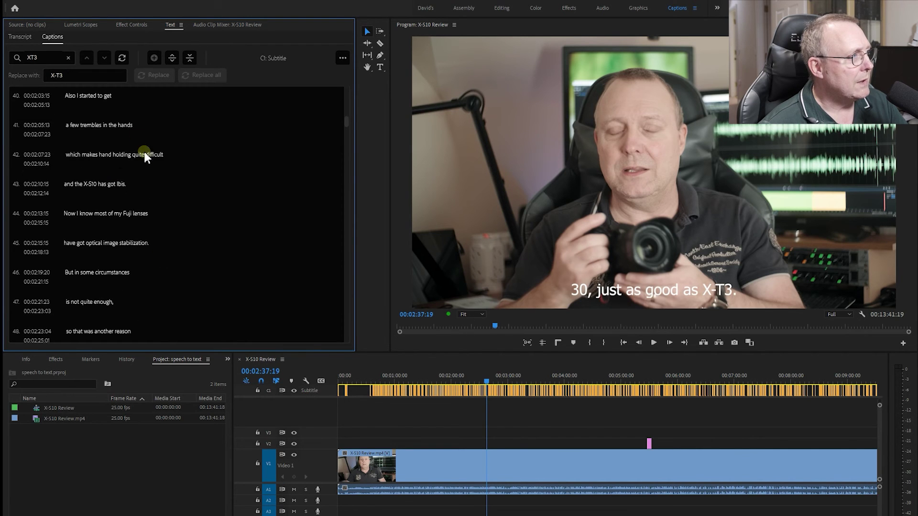
double_click(99, 154)
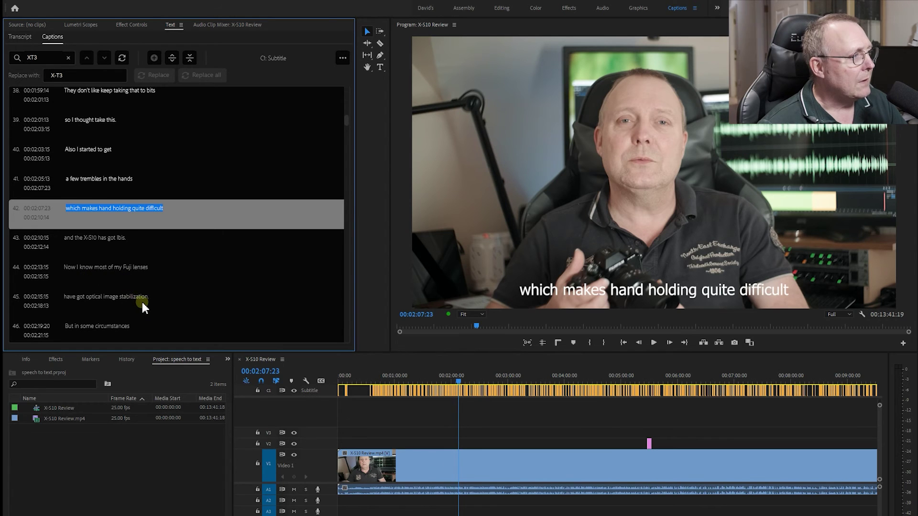
scroll(142, 302, "down", 5)
scroll(142, 300, "up", 10)
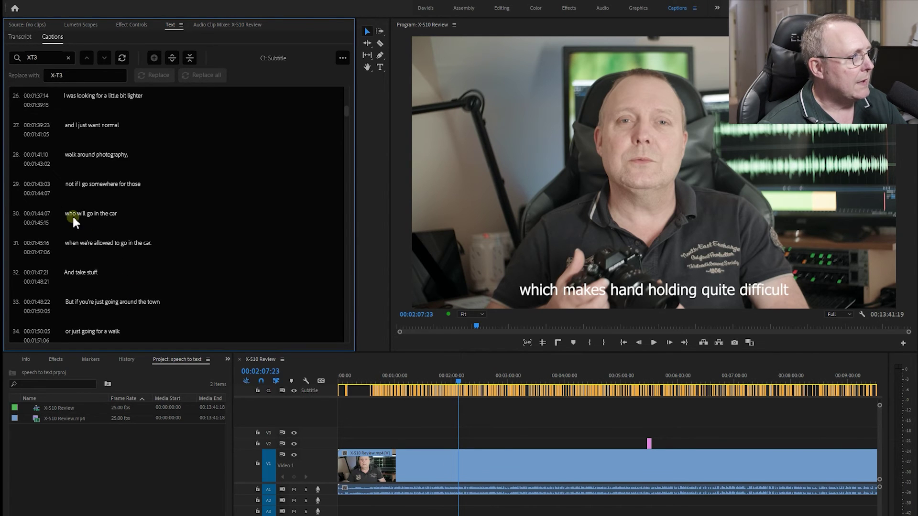
scroll(101, 215, "up", 8)
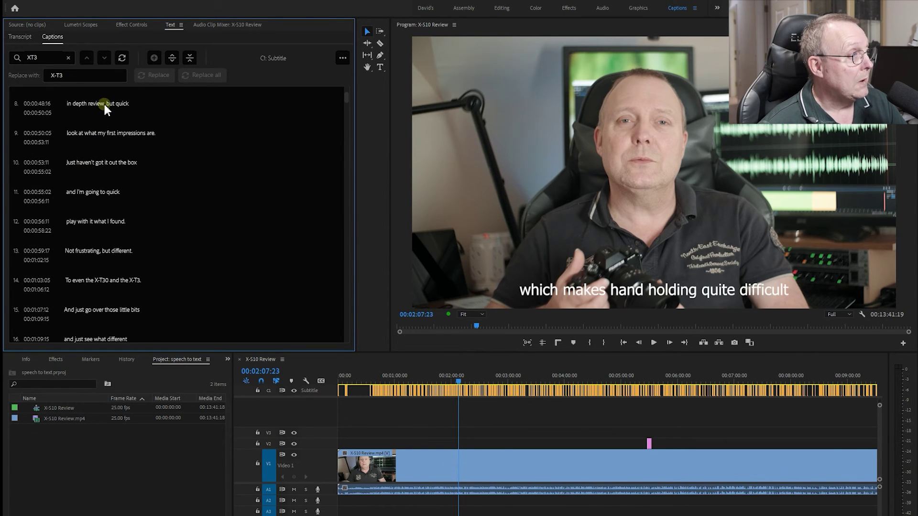
scroll(139, 217, "down", 3)
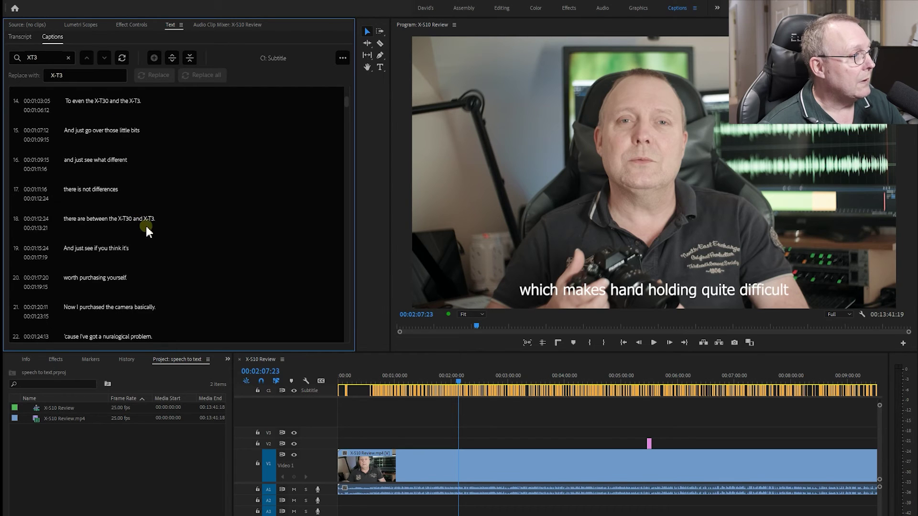
Select captions 18 and 19 and try merging them into one segment and splitting them again
left_click(99, 248)
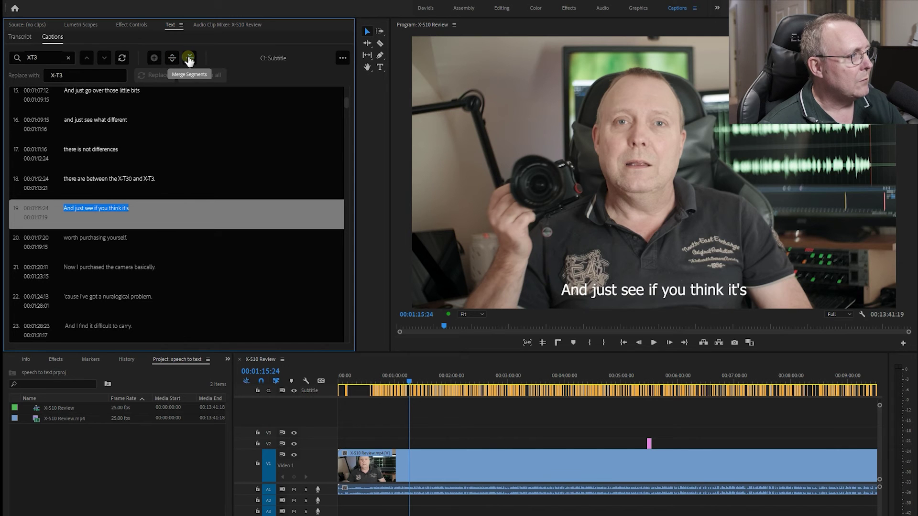
left_click(175, 180, "shift")
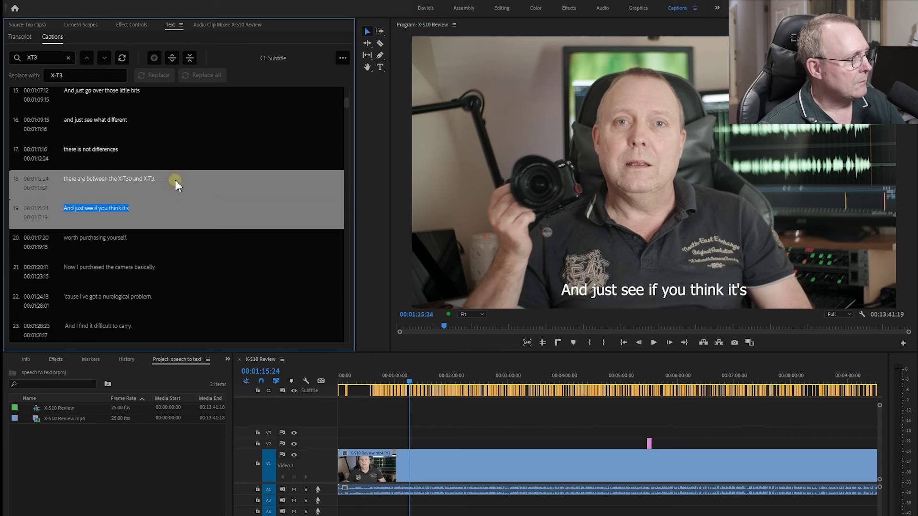
left_click(190, 58)
left_click(173, 58)
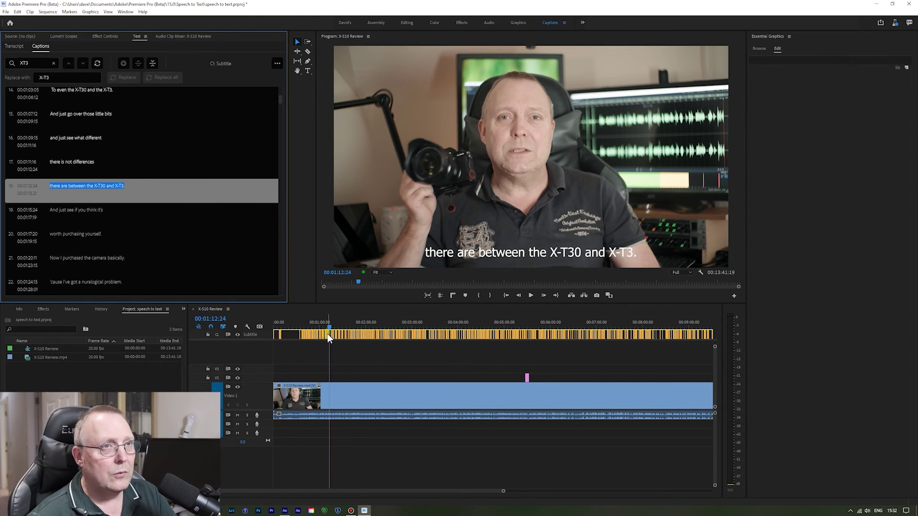
Select the subtitle "And I find it difficult to carry." on the timeline and examine its font and alignment properties
left_click(342, 336)
left_click(805, 73)
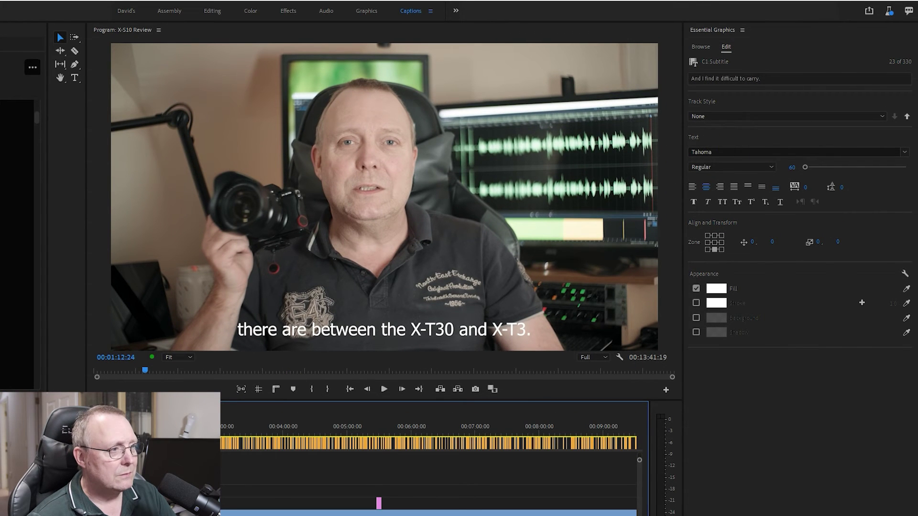
left_click(707, 188)
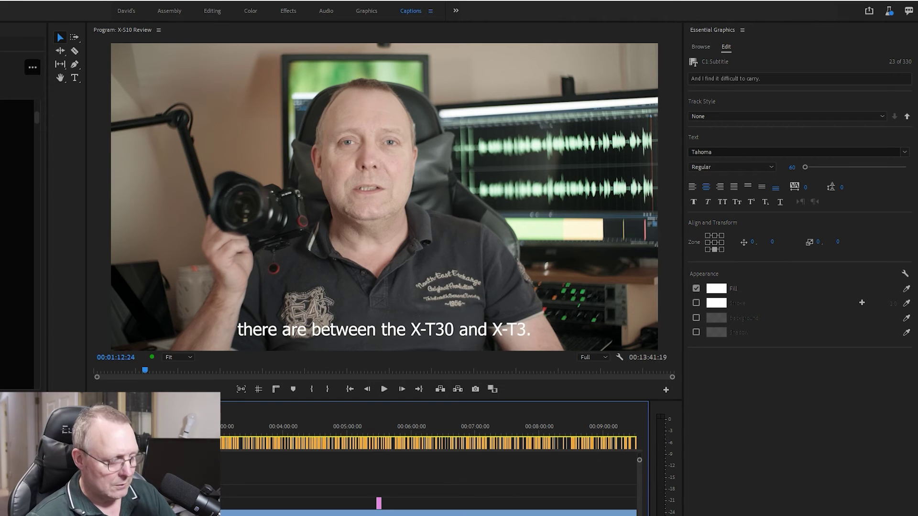
Select all the captions on the sequence's Subtitle track together
key("minus")
key("minus")
key("minus")
left_click(287, 480)
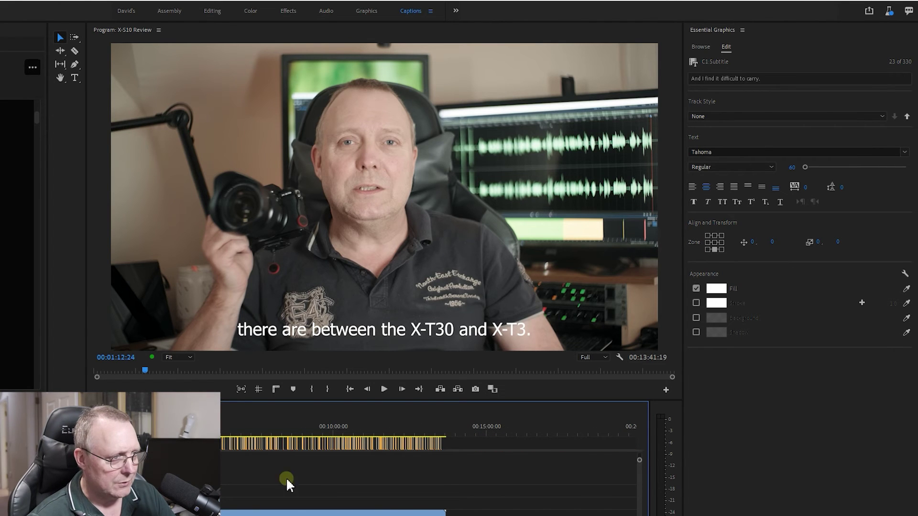
left_click_drag(452, 468, 221, 437)
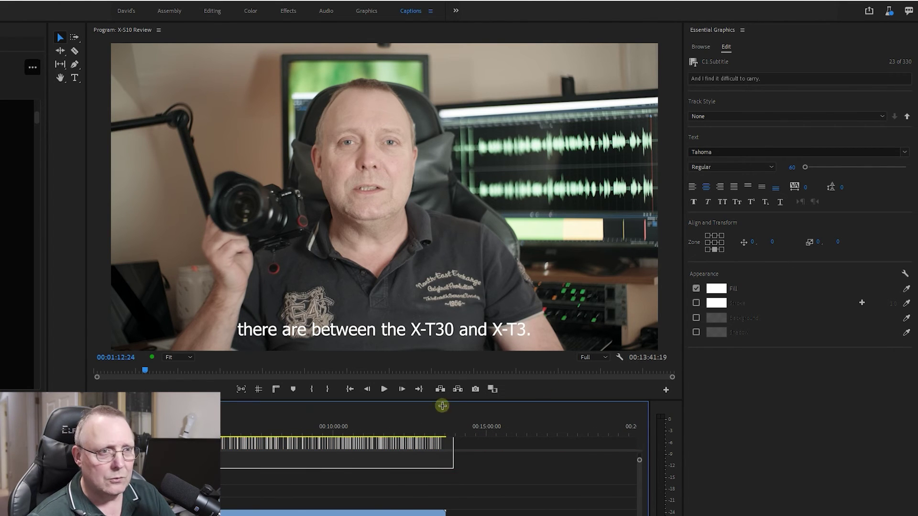
left_click(677, 292)
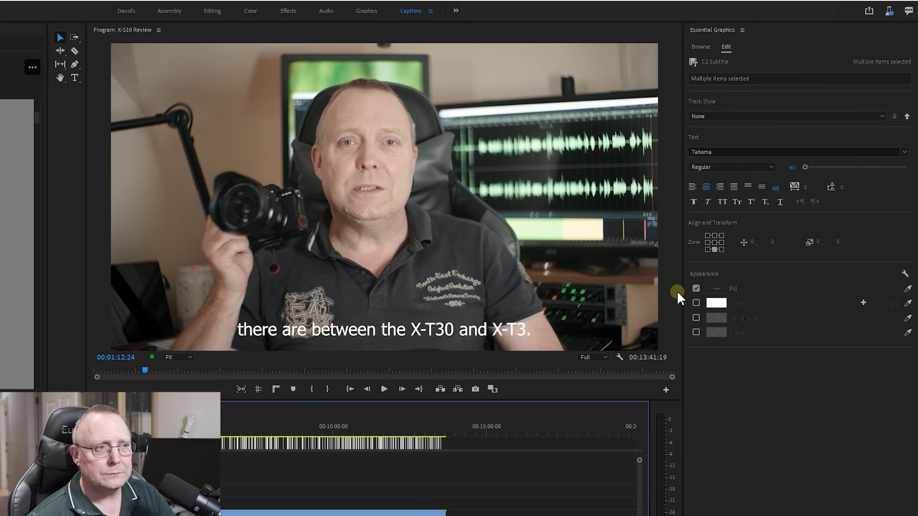
Try the selected captions in the top-centre, top-right, middle-right and centre zones, return them to bottom-centre and deselect them
left_click(714, 235)
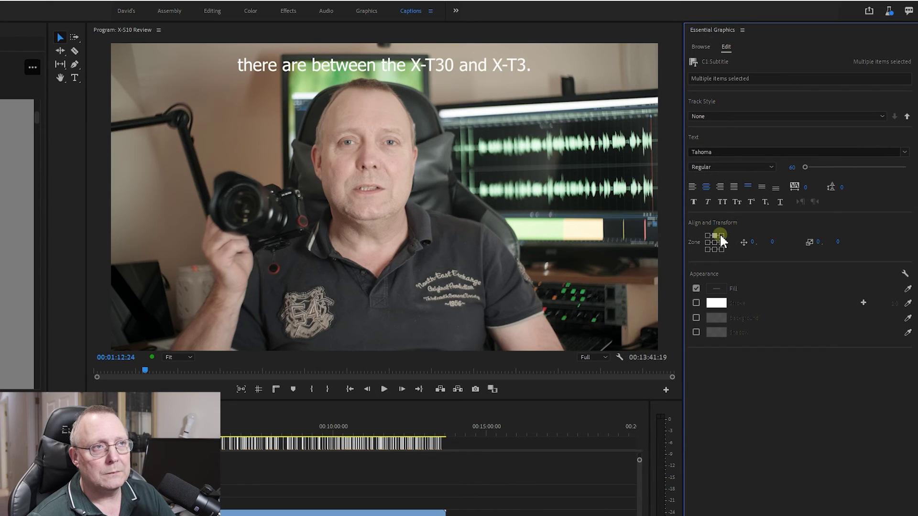
left_click(721, 236)
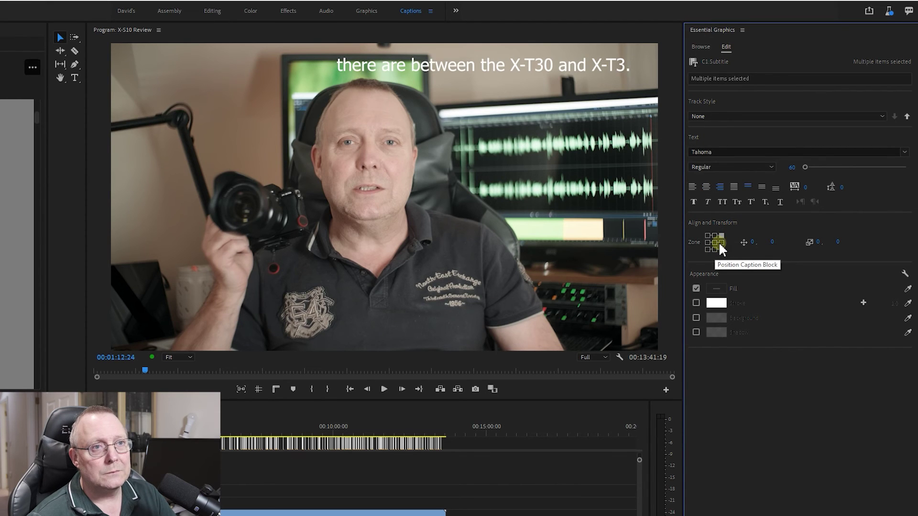
left_click(721, 242)
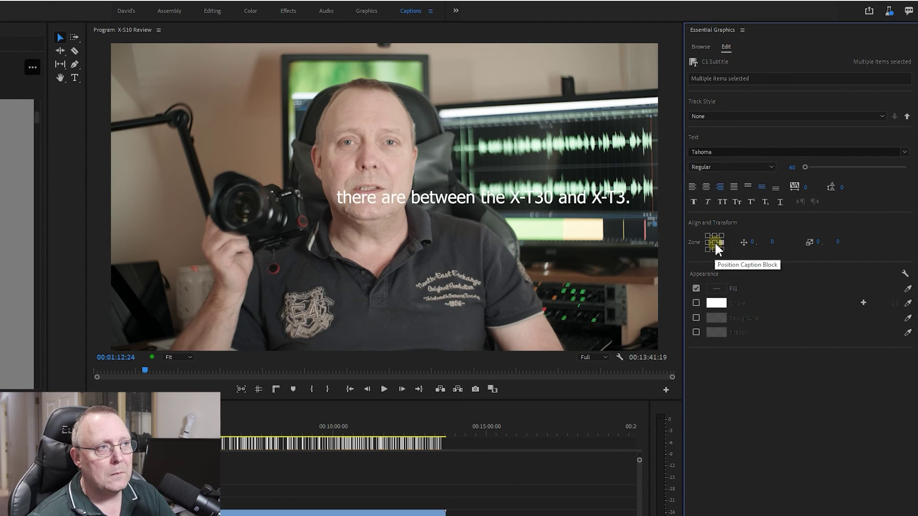
left_click(714, 243)
left_click(714, 249)
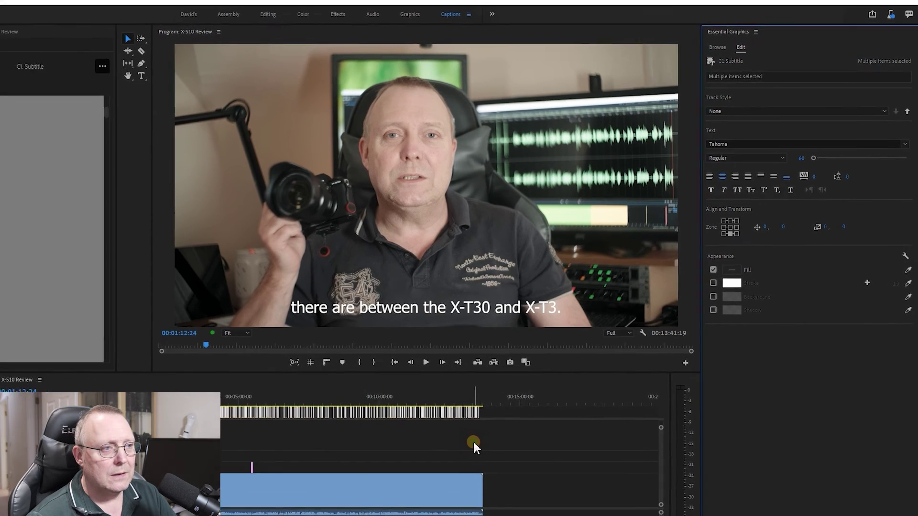
left_click(435, 475)
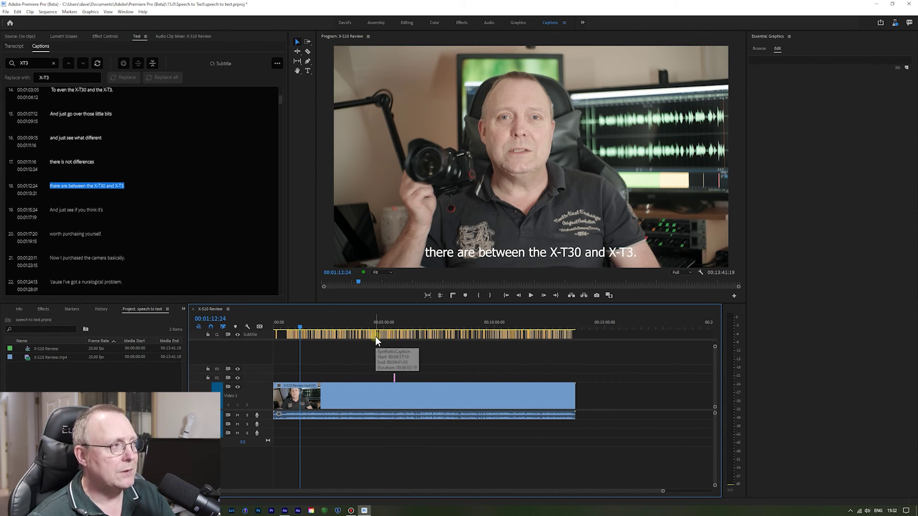
left_click(612, 388)
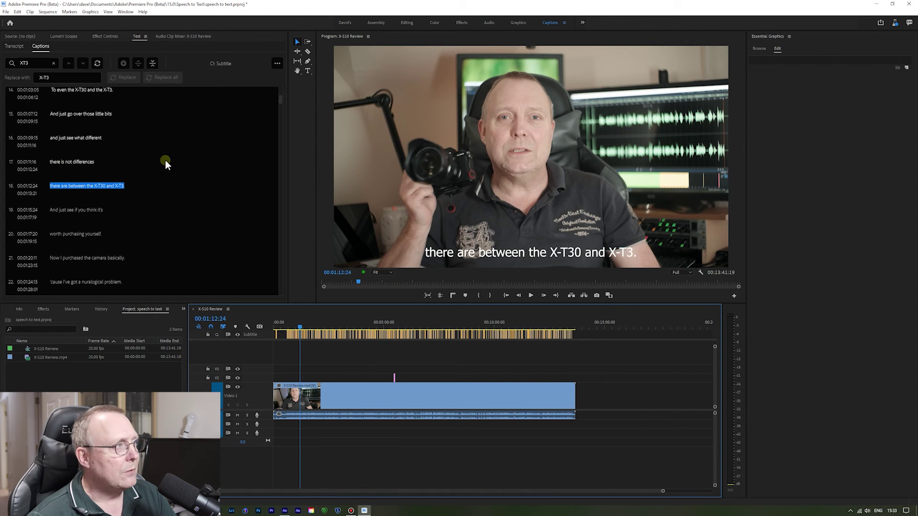
Open the media export settings for the X-S10 Review sequence and set the captions export option to Create Sidecar File
left_click(5, 14)
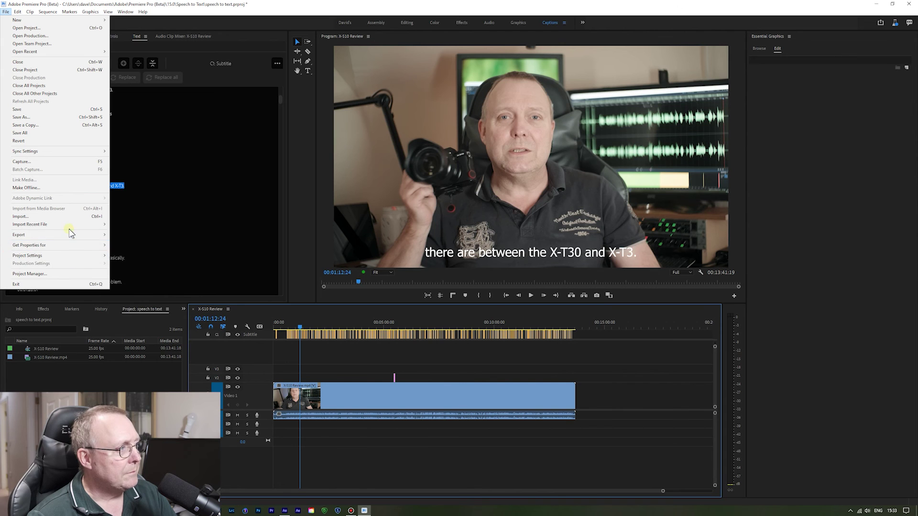
mouse_move(72, 234)
left_click(133, 236)
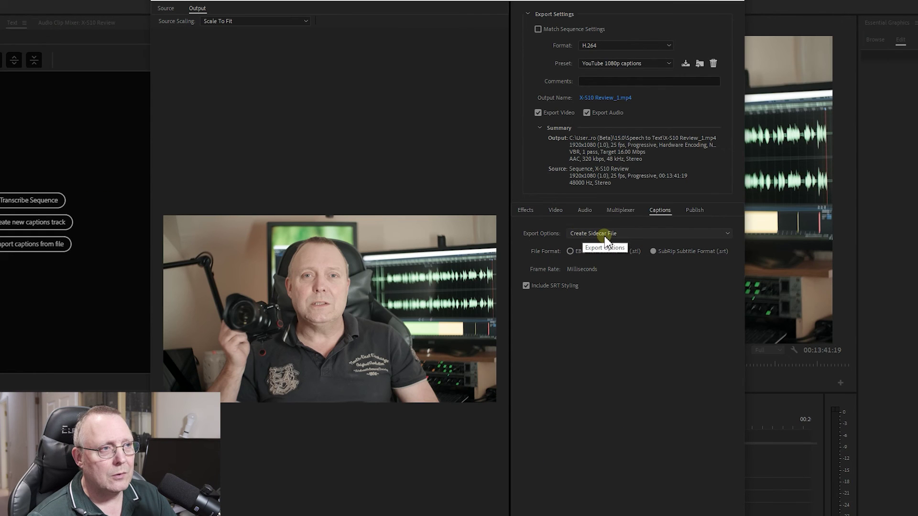
left_click(584, 235)
left_click(584, 234)
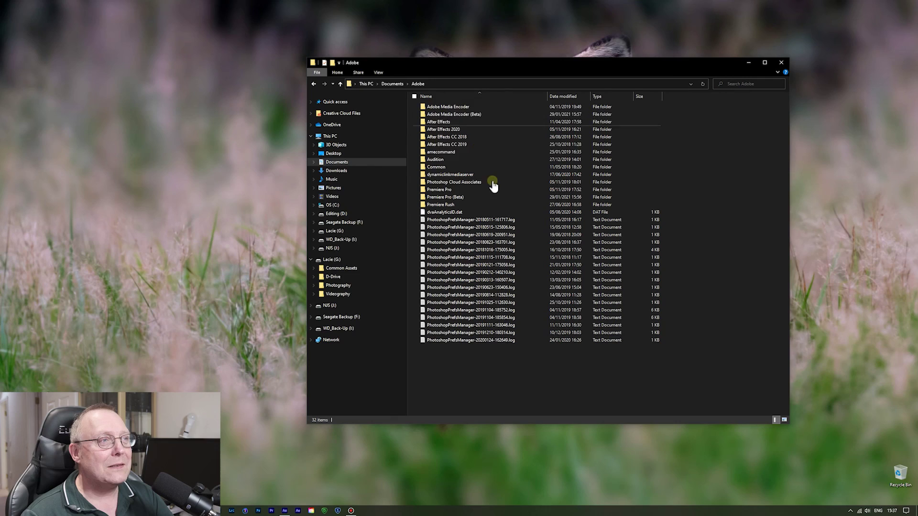
In File Explorer, open the Speech to Text folder under Premiere Pro (Beta) > 15.0 to examine the exported files
double_click(448, 198)
double_click(434, 122)
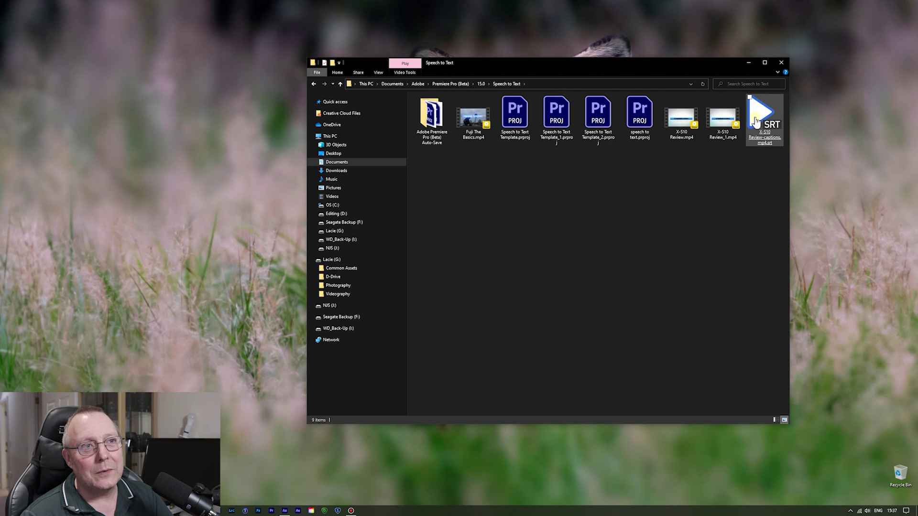